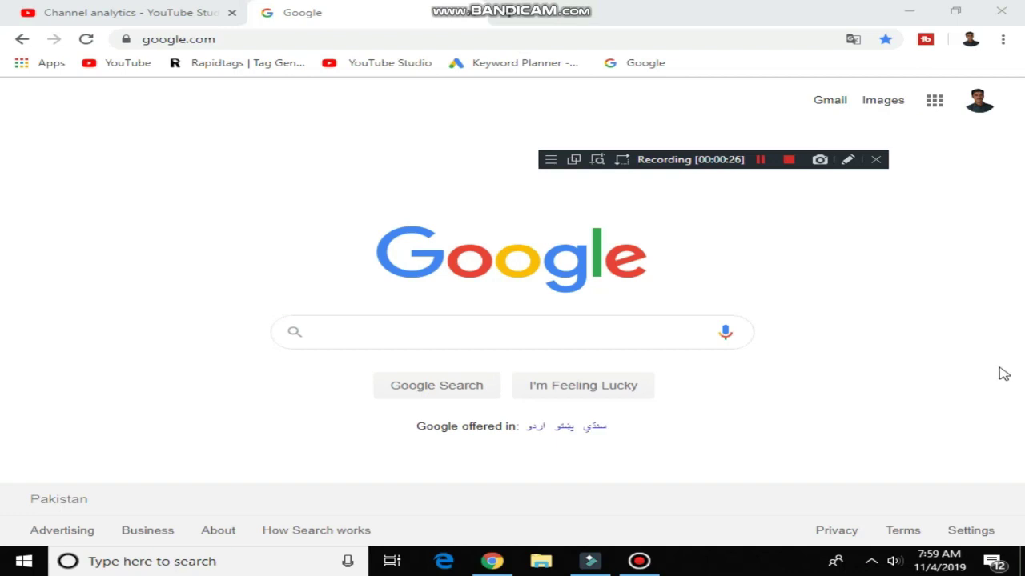
Search Google for "google adwords"
left_click(497, 332)
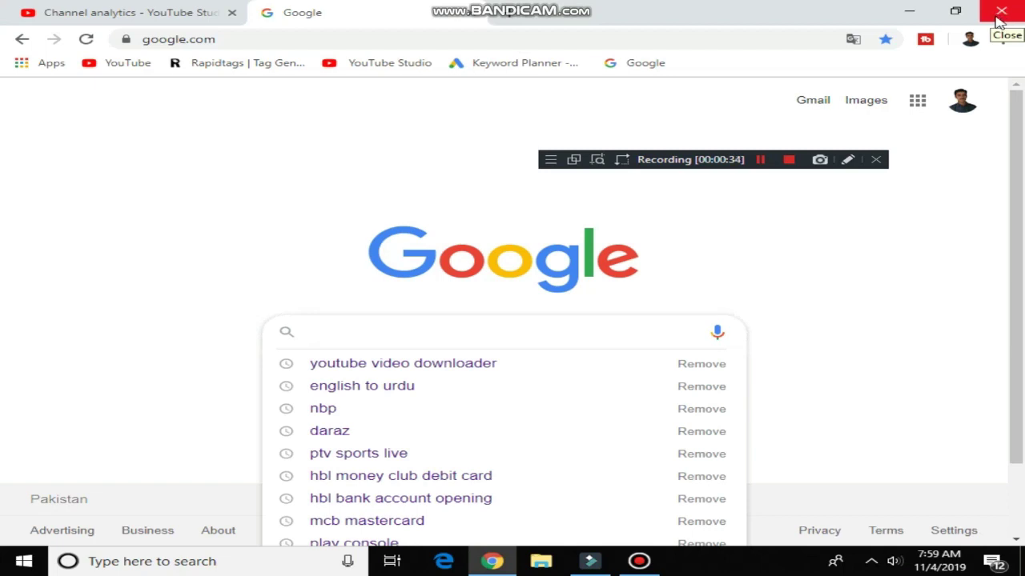
type("googl")
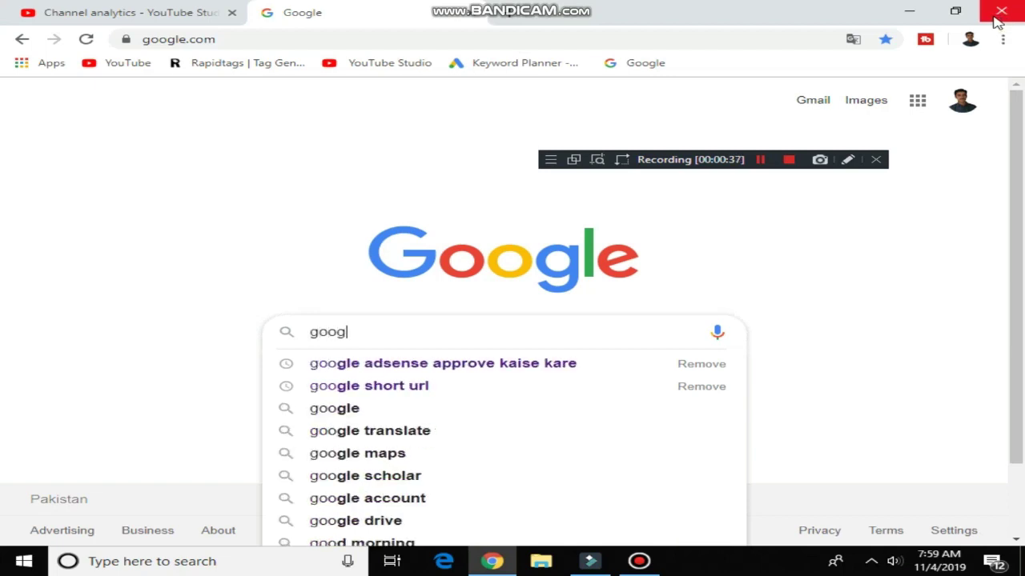
type("e adw")
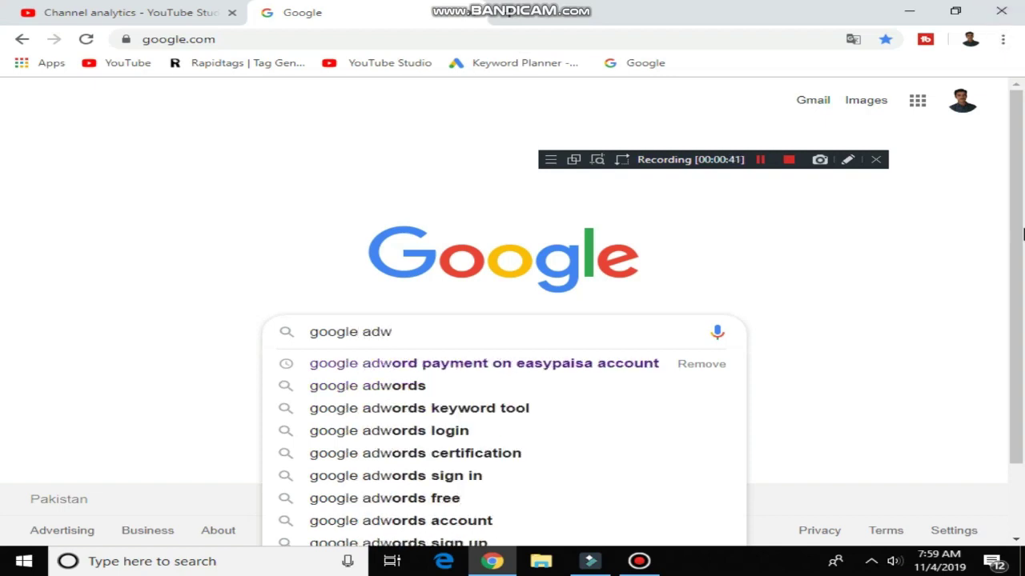
left_click(373, 391)
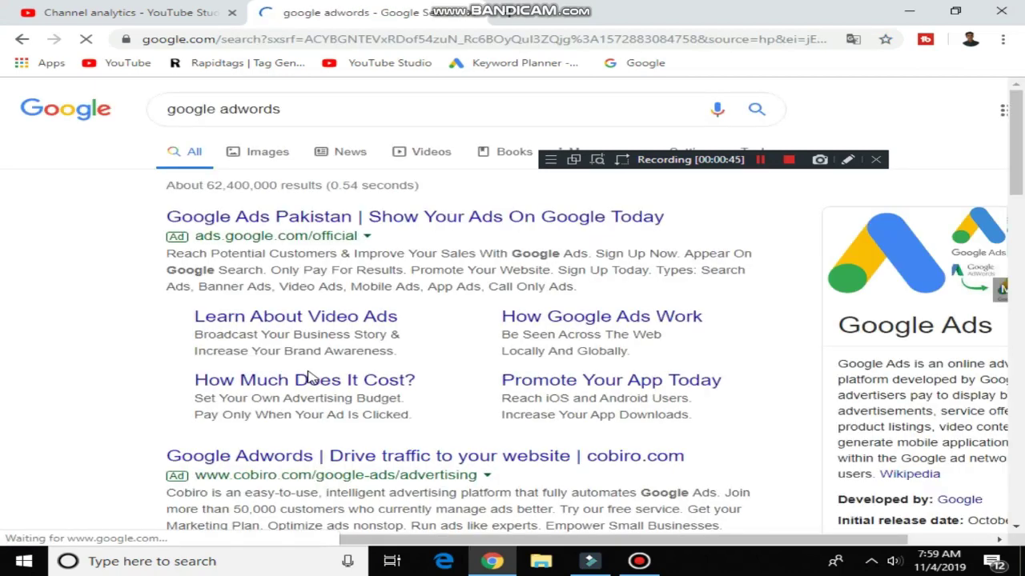
Open the Google Ads Pakistan result and sign in to the Google Ads account
left_click(332, 228)
left_click_drag(716, 161, 848, 564)
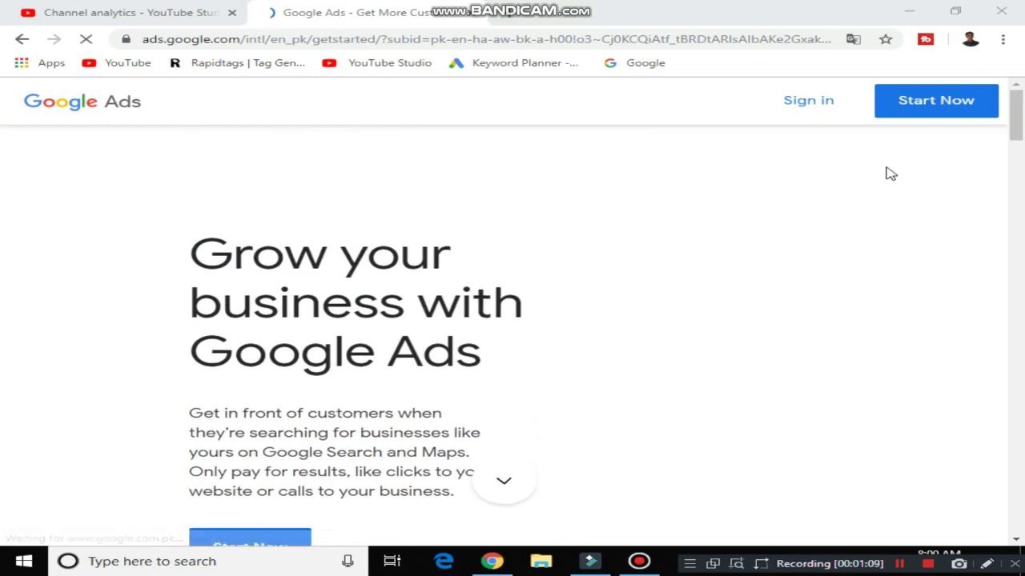
left_click(804, 102)
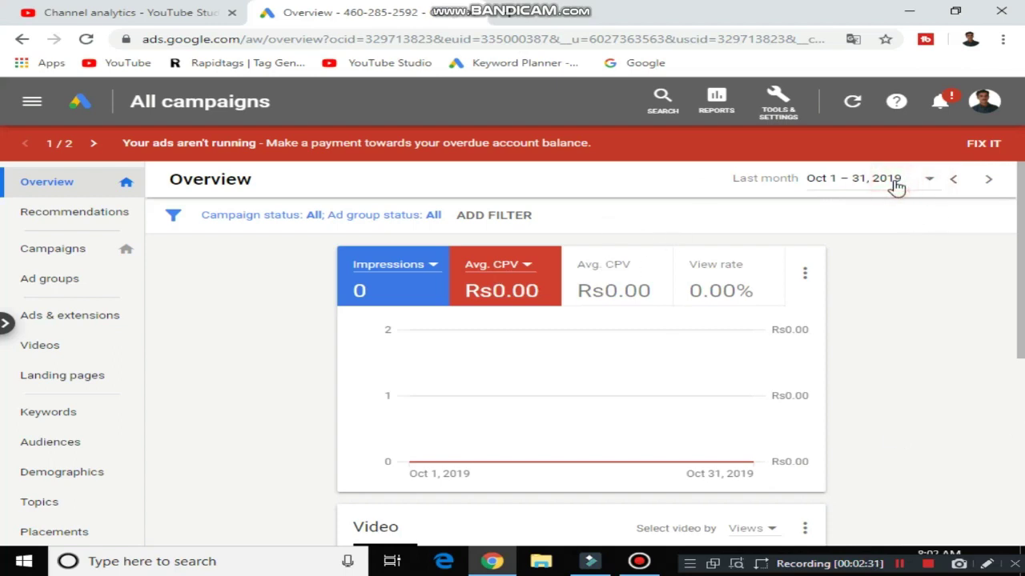
Set the Overview date range to All time and look over the performance chart and campaigns list
left_click(928, 183)
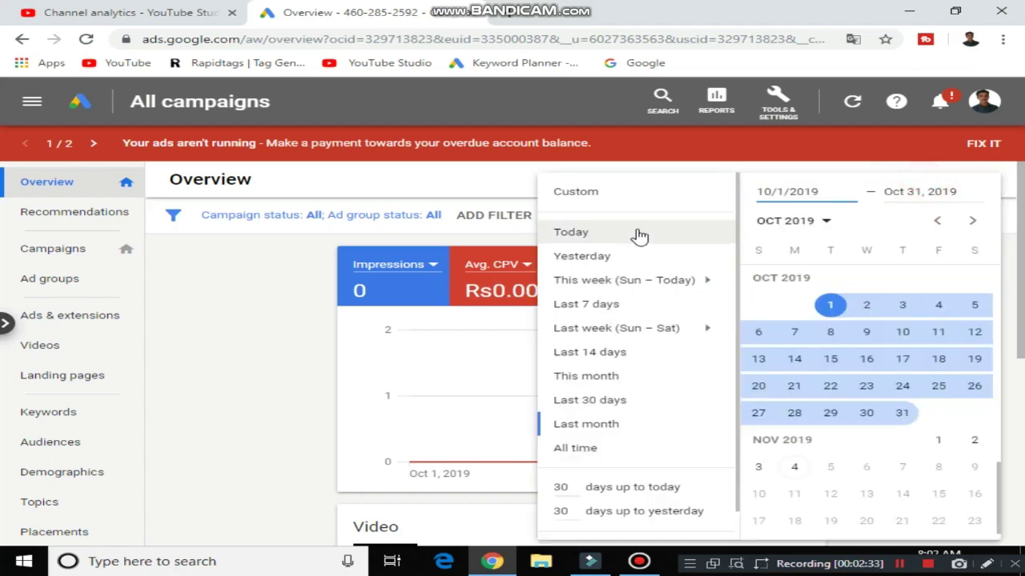
left_click(577, 449)
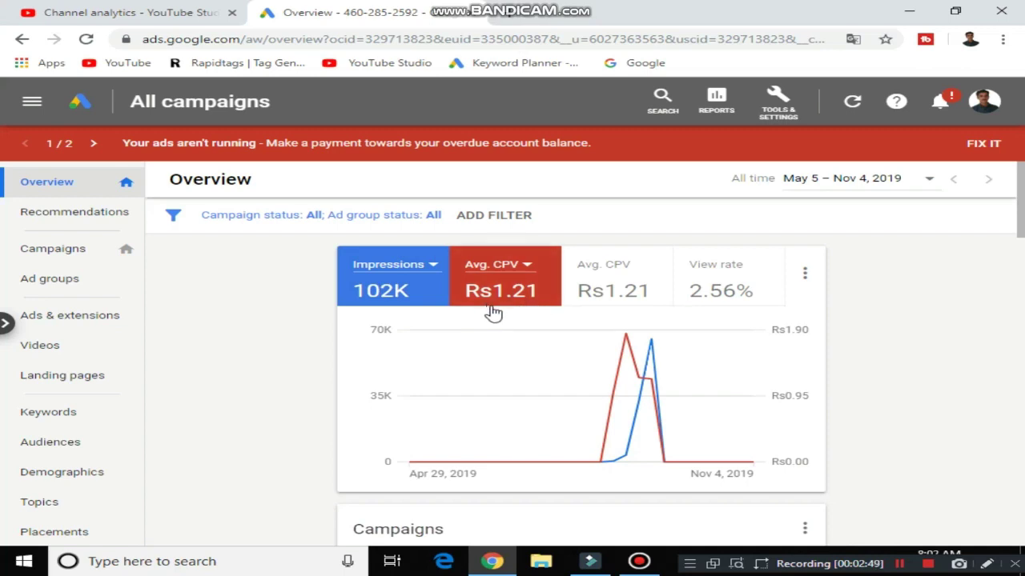
mouse_move(493, 336)
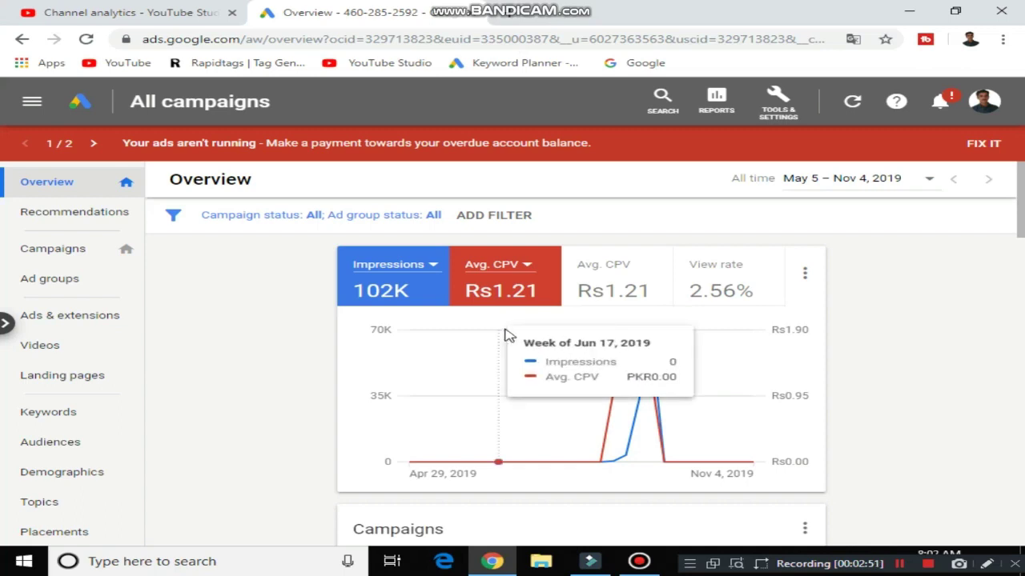
scroll(955, 349, "down", 2)
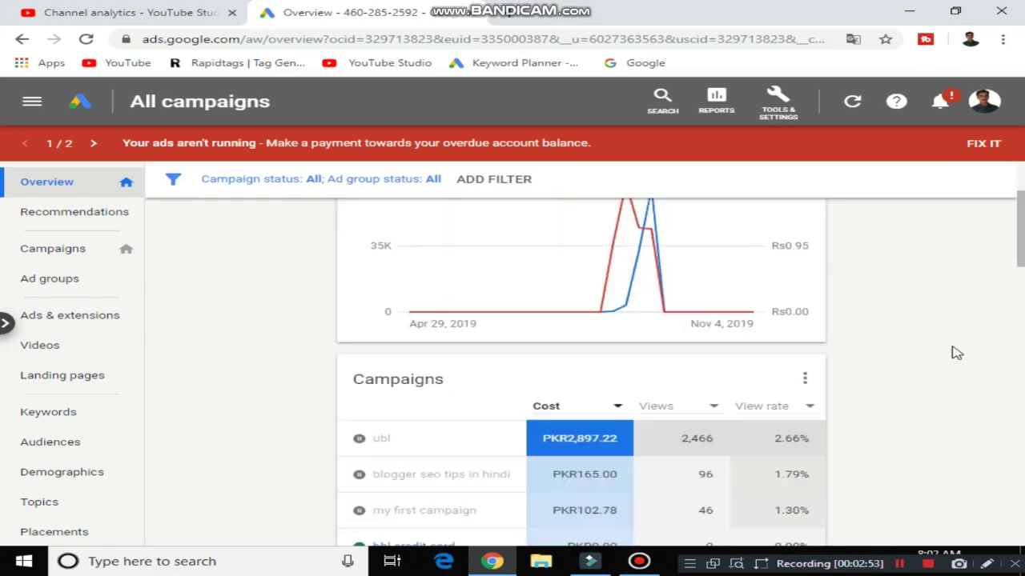
scroll(957, 352, "up", 2)
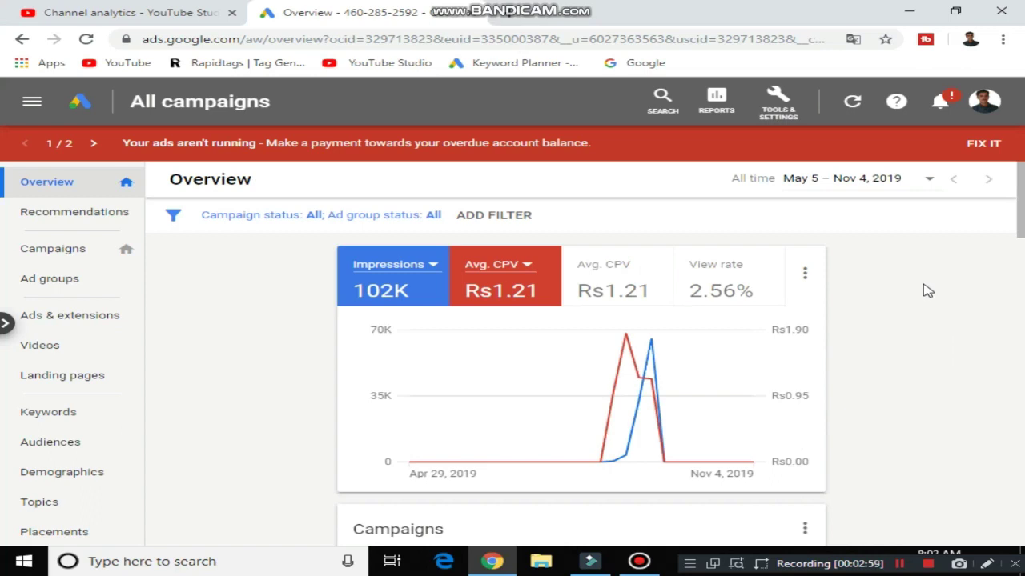
Open the account's billing summary and go from the saved Mastercard to managing the payment methods
left_click(789, 116)
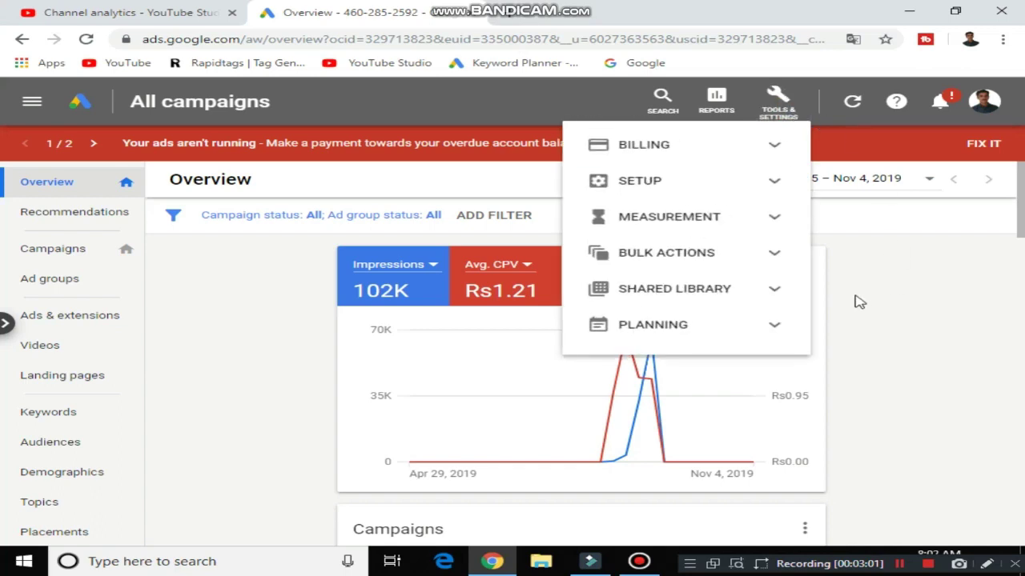
left_click(667, 154)
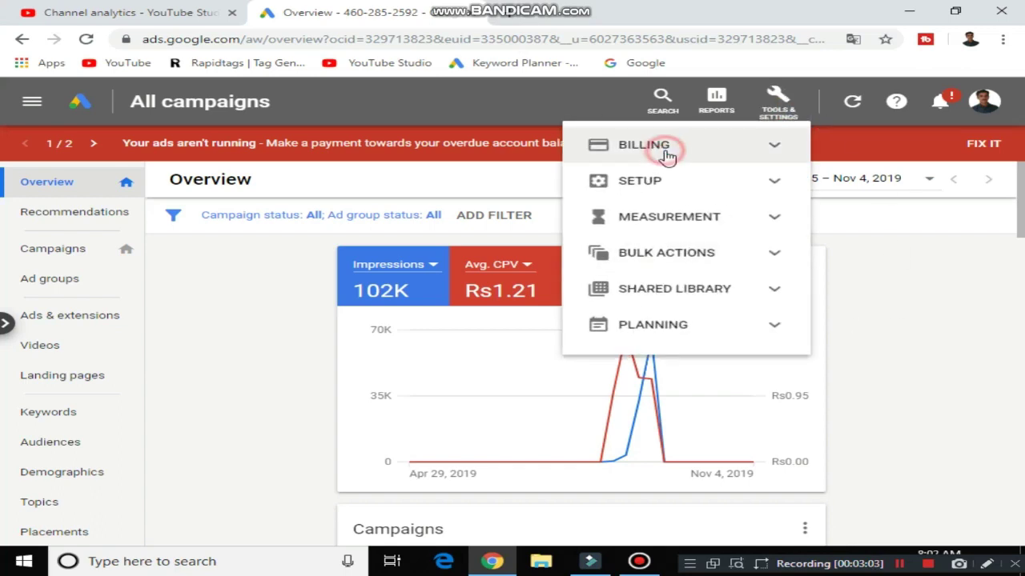
left_click(645, 176)
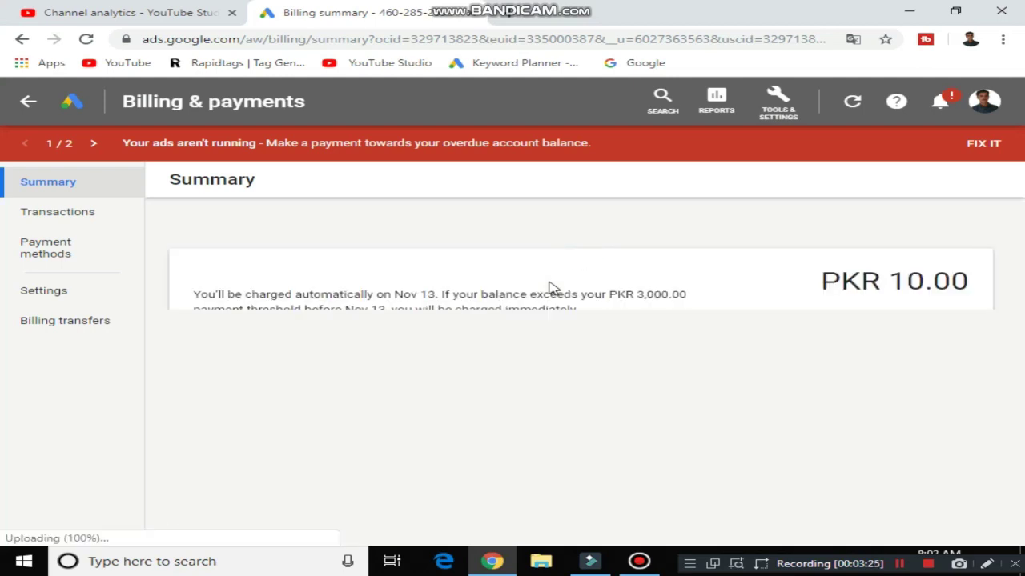
scroll(755, 402, "down", 1)
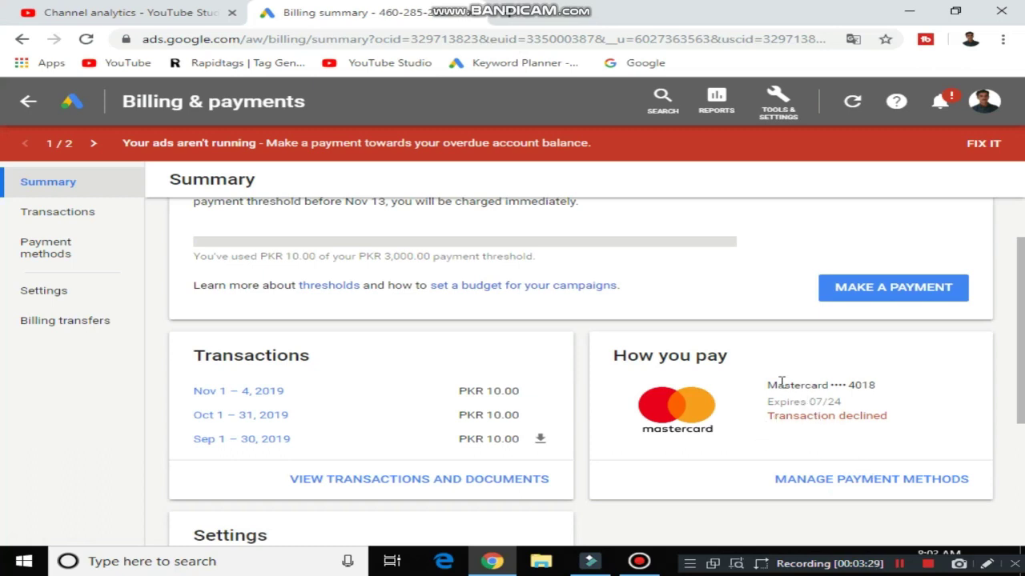
left_click_drag(767, 385, 942, 425)
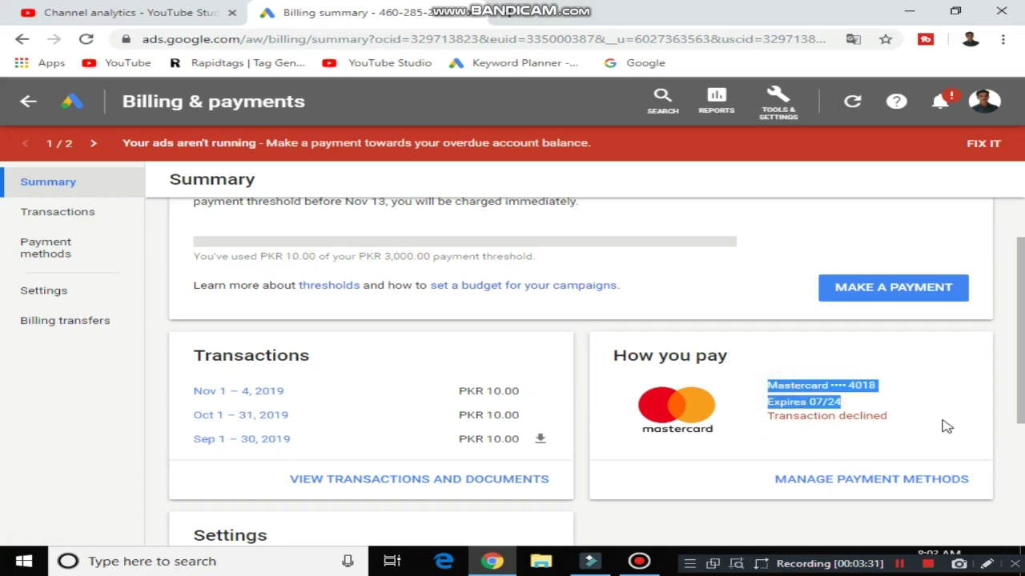
left_click(860, 486)
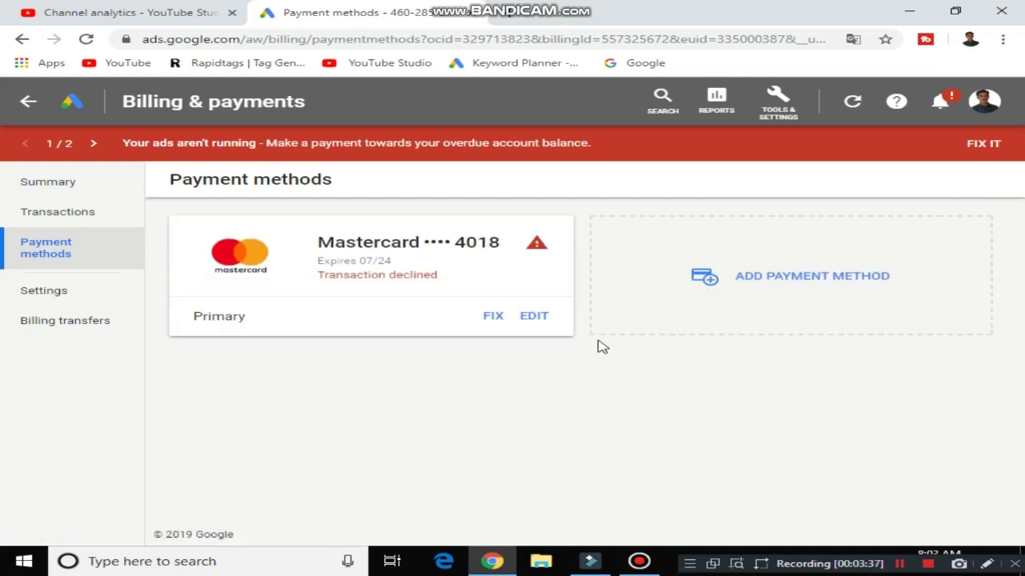
Examine the primary Mastercard's number ending and its transaction status on the Payment methods page
left_click_drag(327, 244, 481, 243)
left_click(499, 247)
left_click_drag(458, 243, 499, 242)
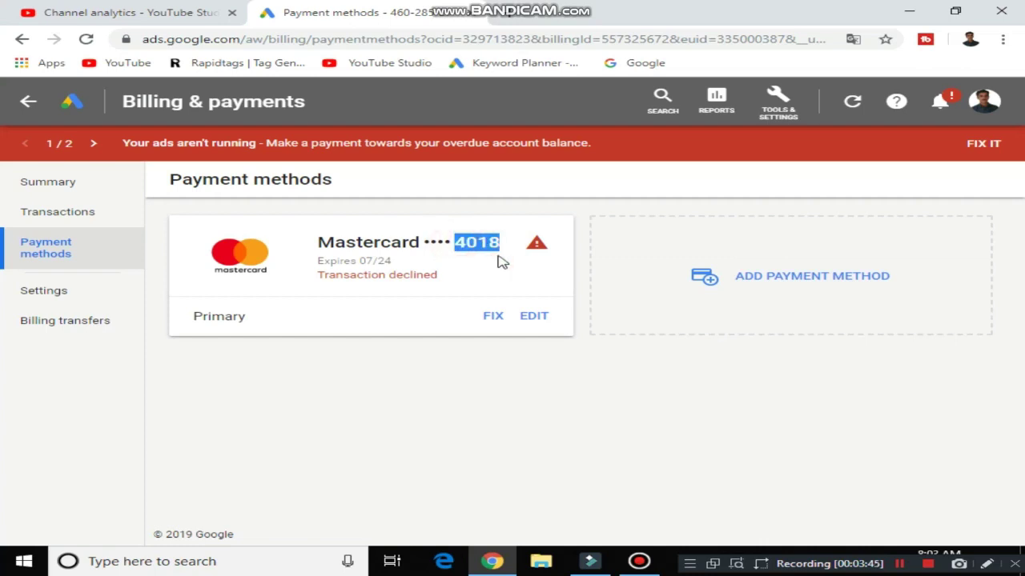
left_click(497, 262)
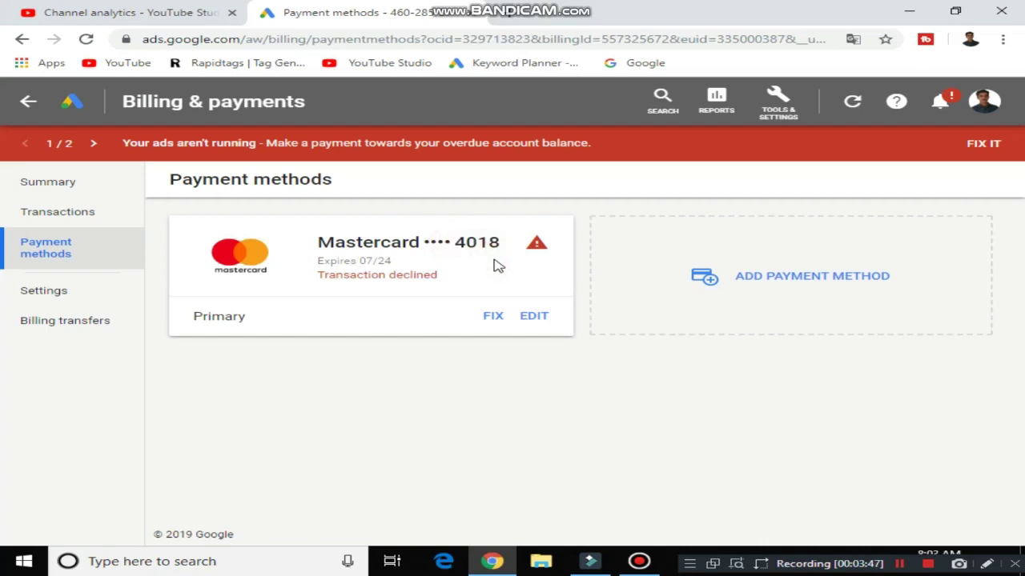
left_click_drag(454, 246, 501, 245)
left_click(503, 249)
left_click_drag(319, 275, 478, 278)
left_click(478, 277)
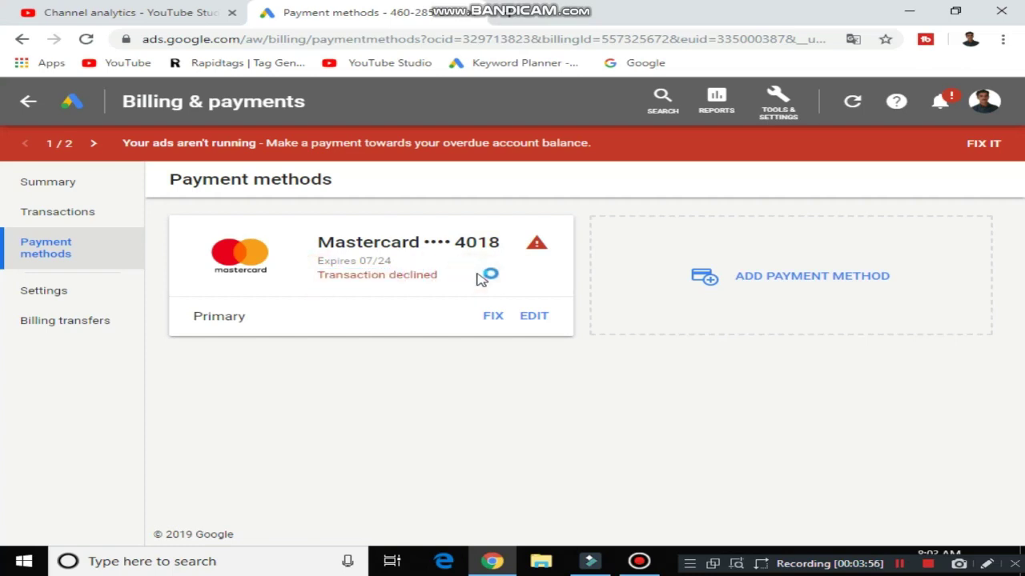
Fix the declined primary Mastercard by updating the payment method, and check the card's expiry date
left_click(498, 317)
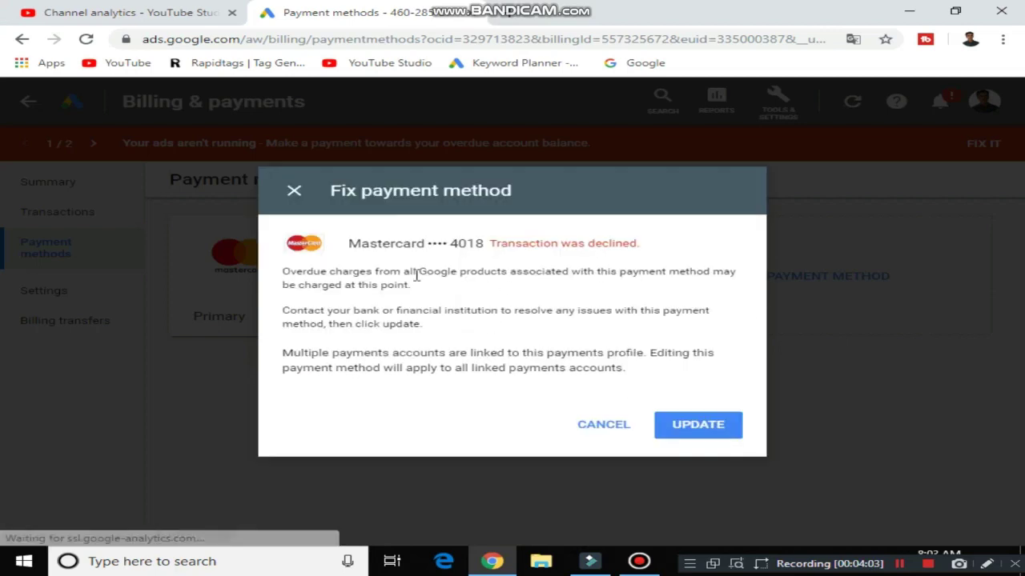
left_click(709, 432)
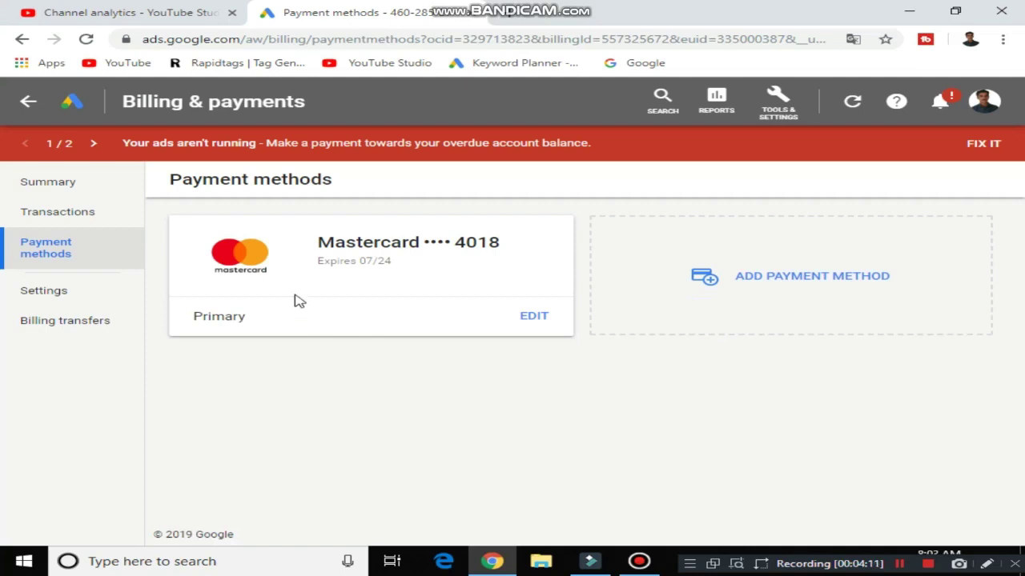
left_click_drag(317, 260, 383, 264)
left_click(424, 270)
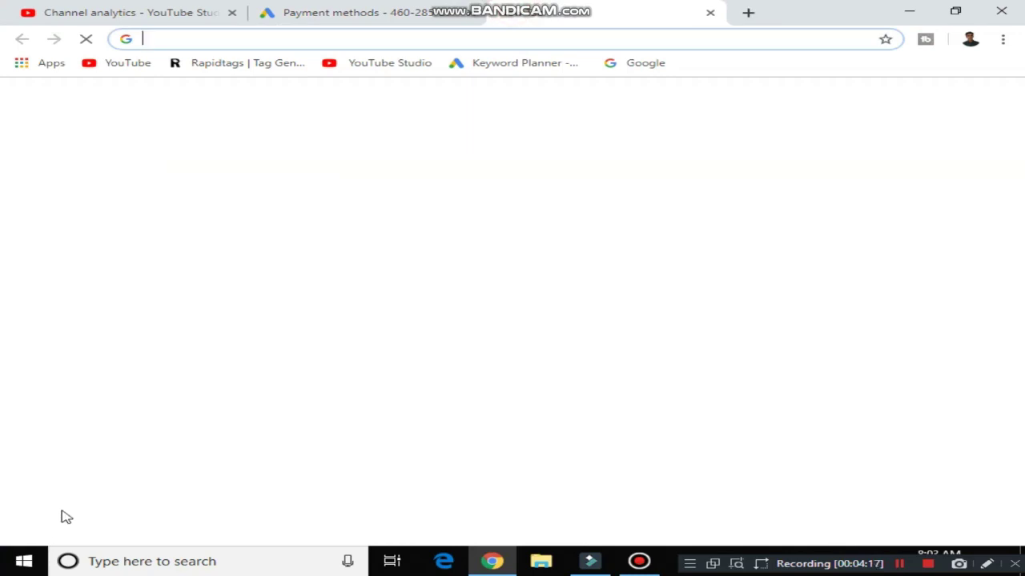
Look up "play console" in a new browser tab and open the suggested Google Play Console signup page
type("play")
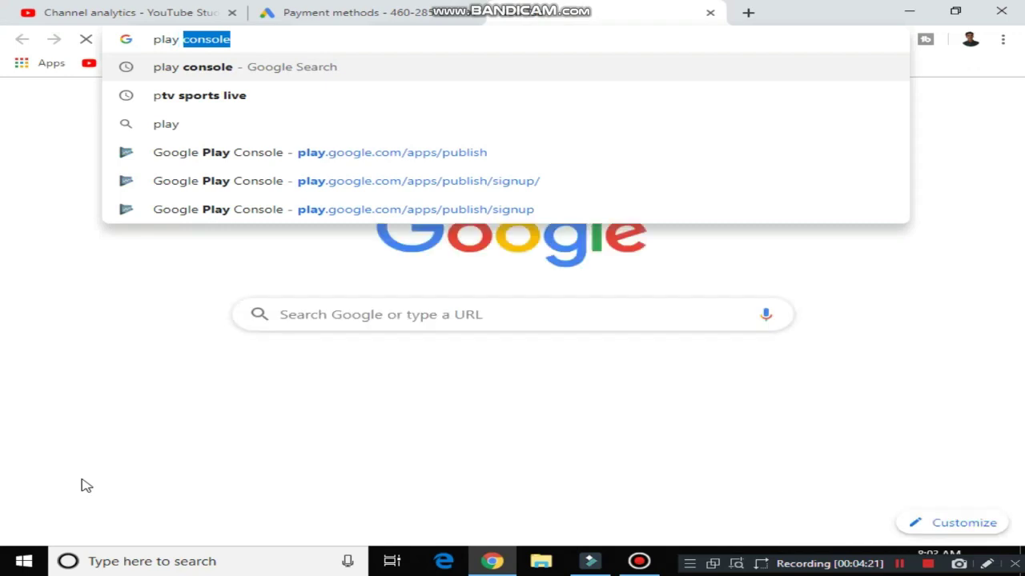
type(" cons")
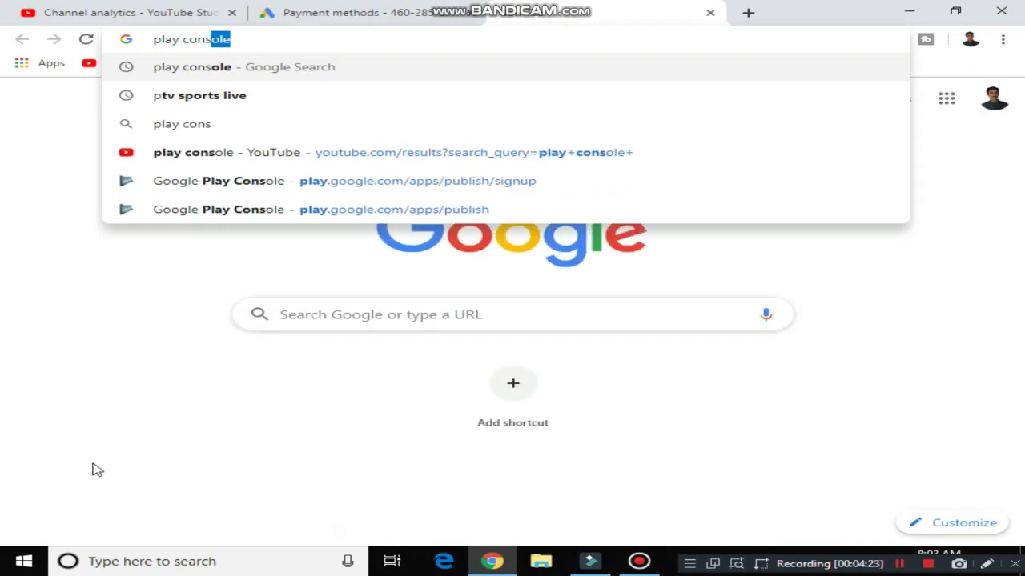
left_click(424, 184)
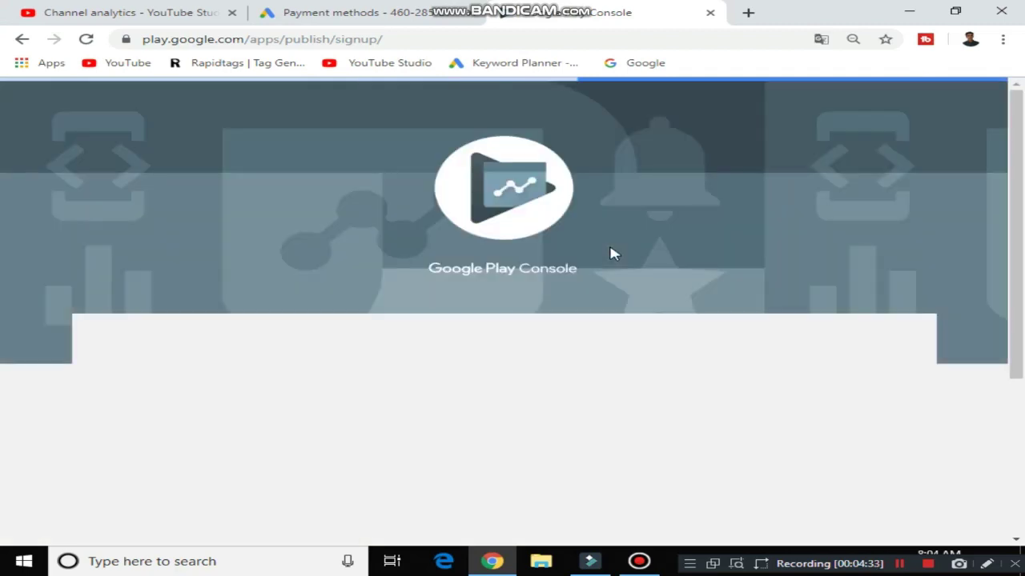
Review the Play Console signup stages, the signed-in account and the requirements under "Before you continue"
scroll(684, 286, "down", 3)
scroll(687, 286, "up", 2)
scroll(686, 286, "up", 1)
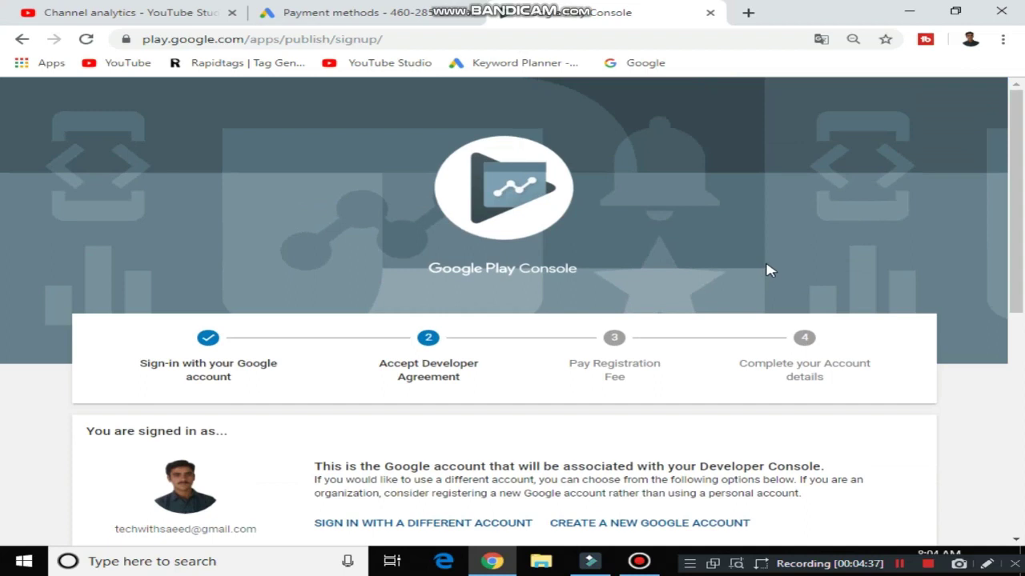
scroll(767, 271, "down", 2)
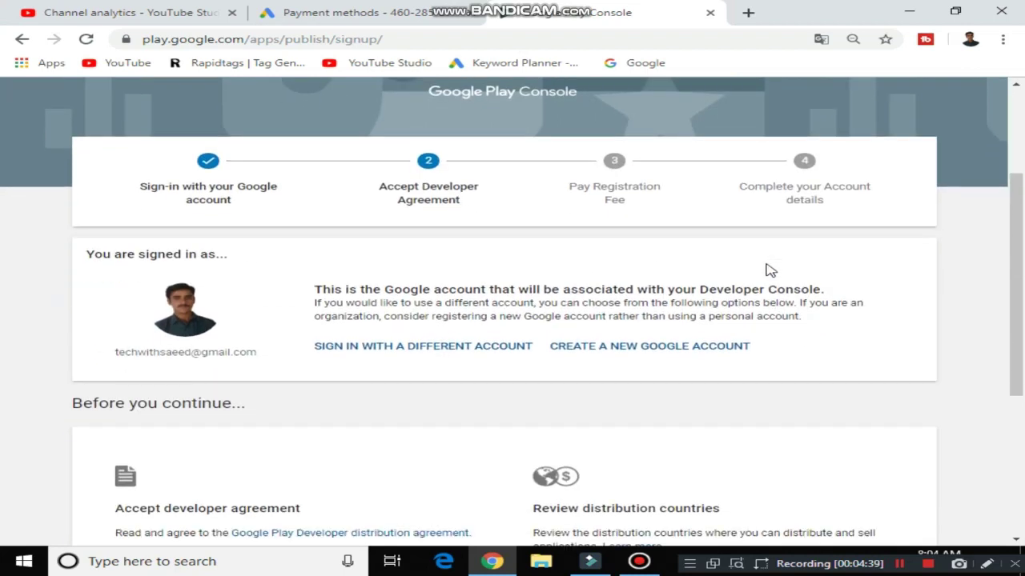
scroll(770, 271, "down", 1)
scroll(837, 304, "up", 3)
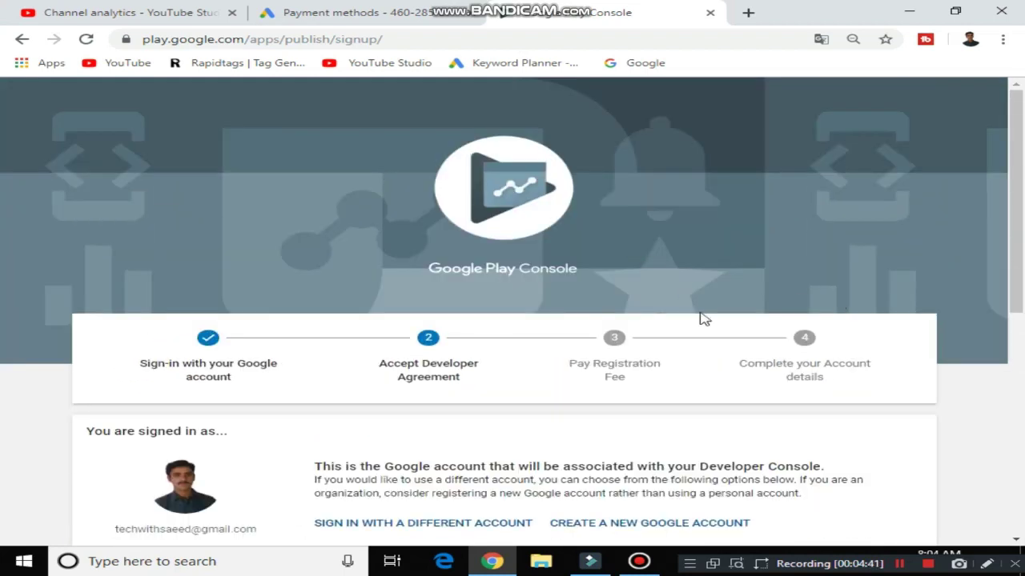
scroll(688, 305, "down", 1)
scroll(806, 390, "down", 2)
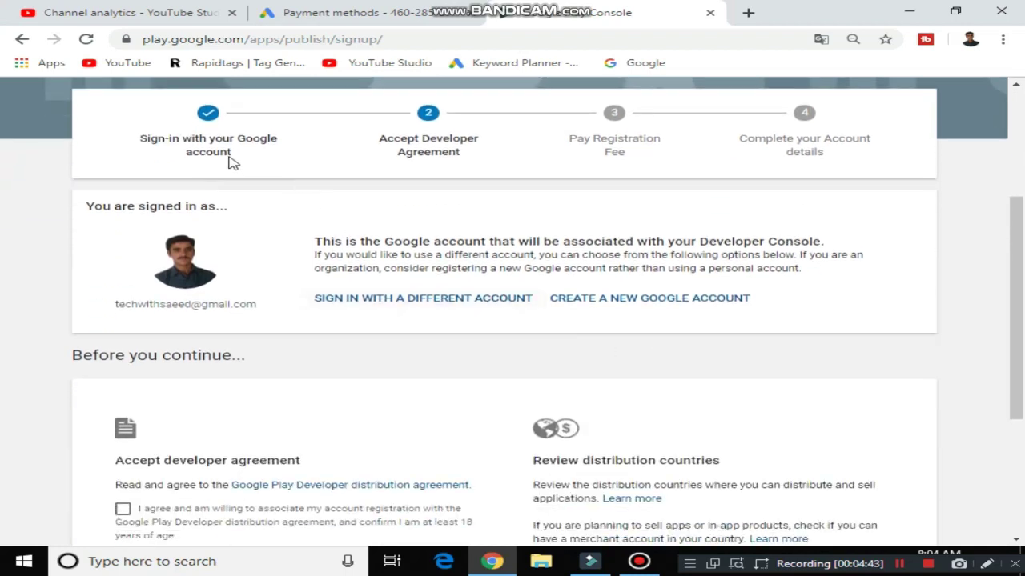
scroll(372, 286, "up", 1)
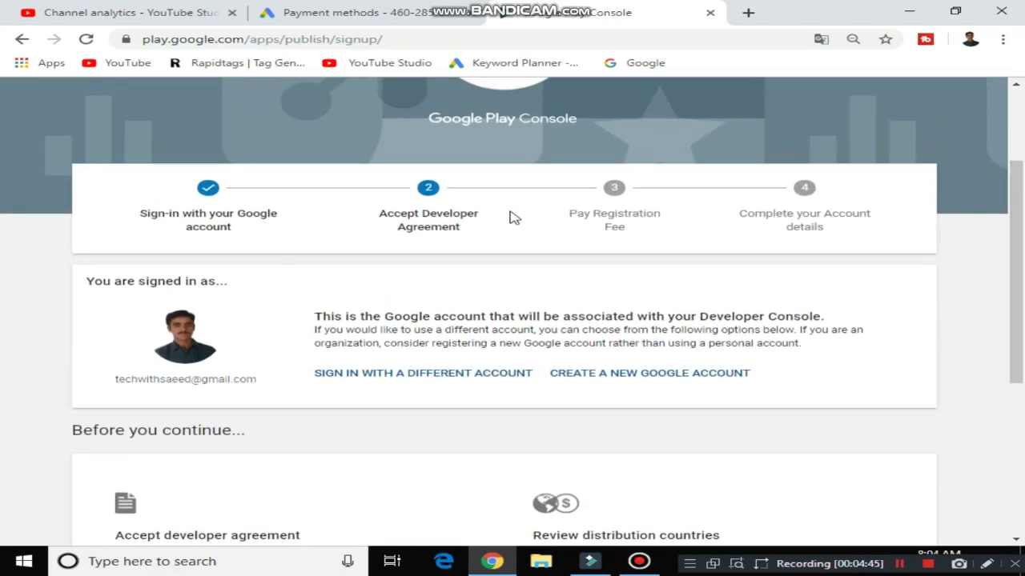
left_click(345, 214)
scroll(560, 385, "down", 2)
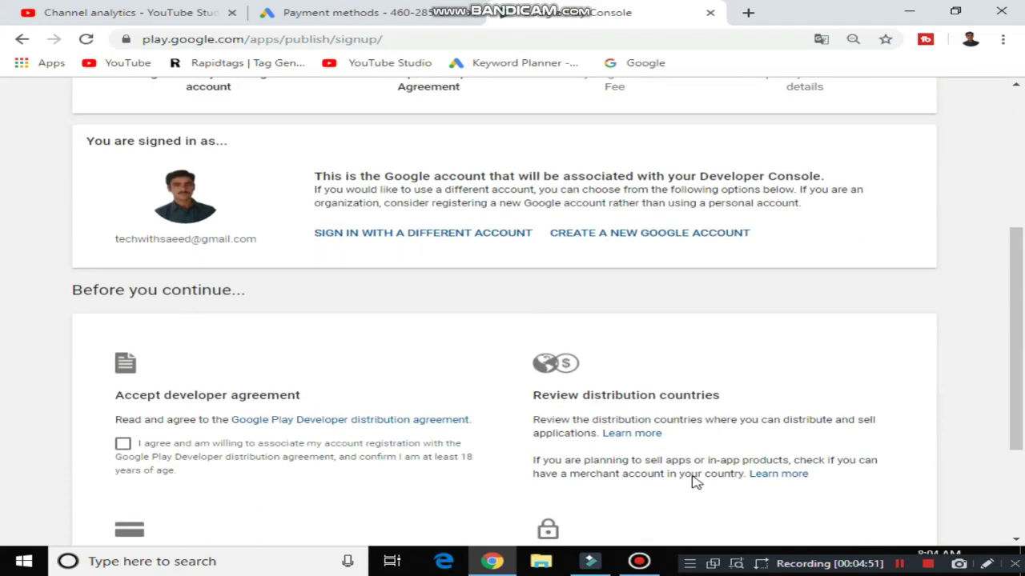
scroll(616, 525, "down", 2)
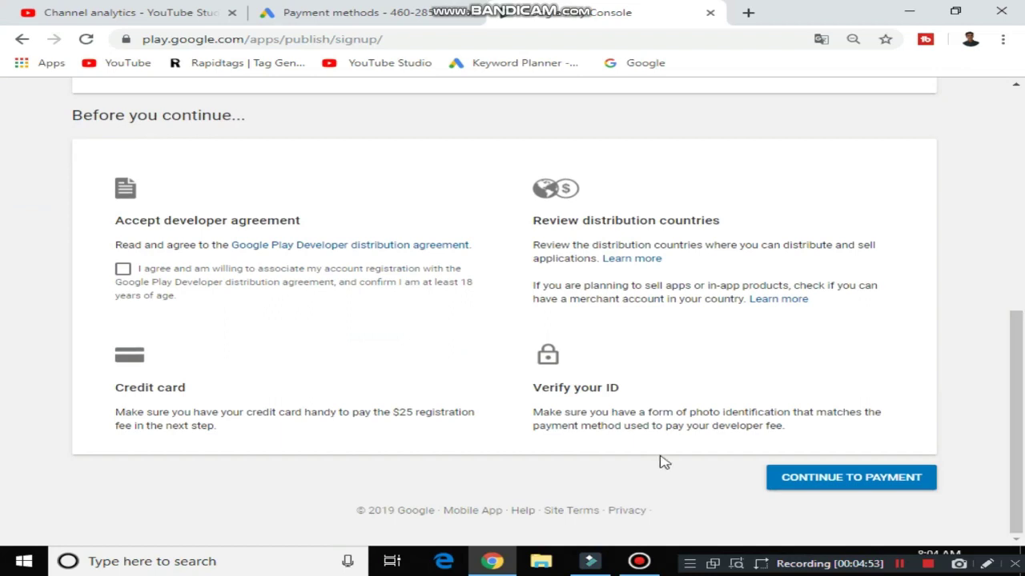
Agree to the Google Play Developer distribution agreement and continue to payment of the registration fee
left_click(847, 483)
left_click(126, 269)
left_click(895, 494)
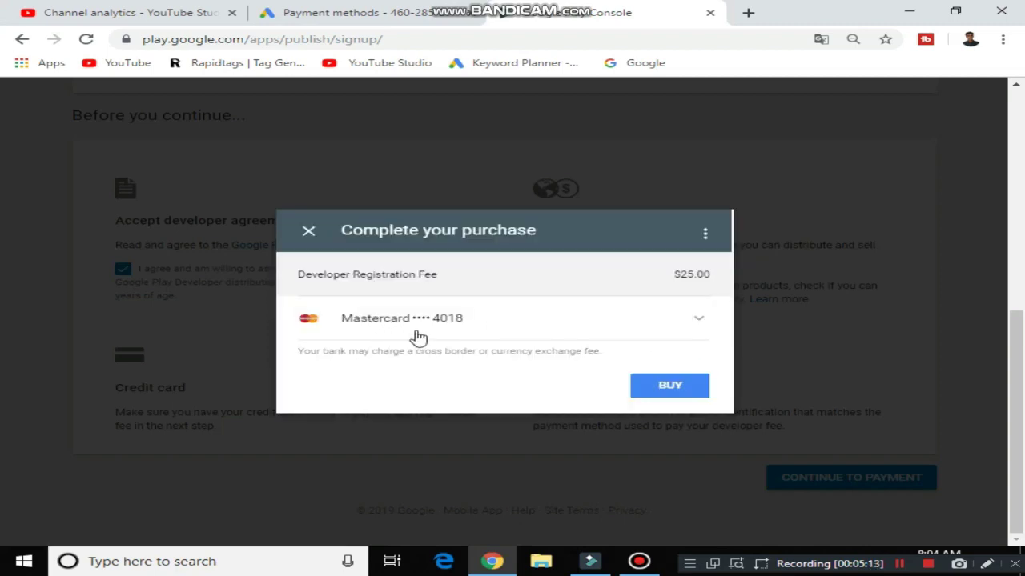
Open the payment method choices for the Developer Registration Fee purchase
left_click(702, 323)
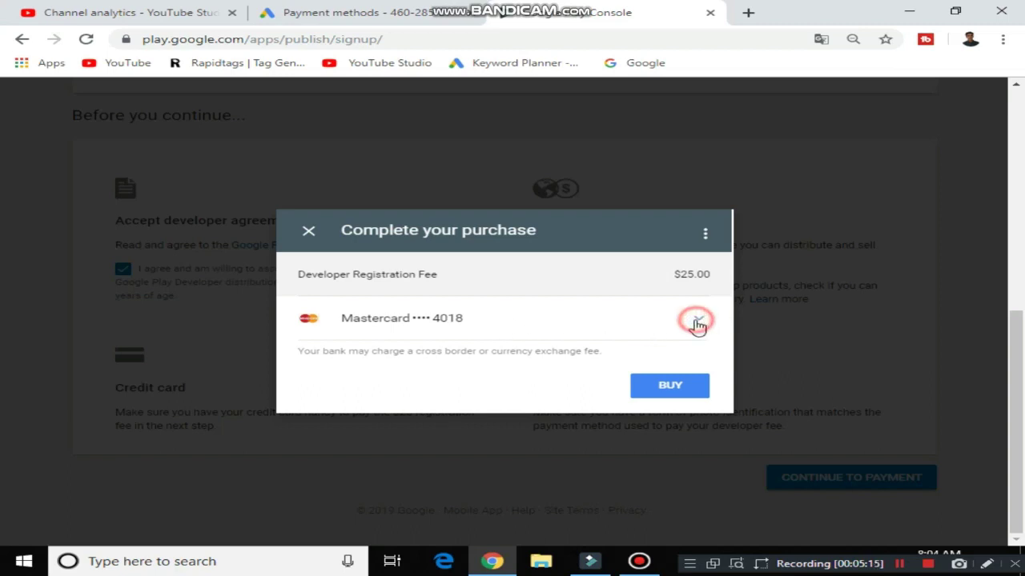